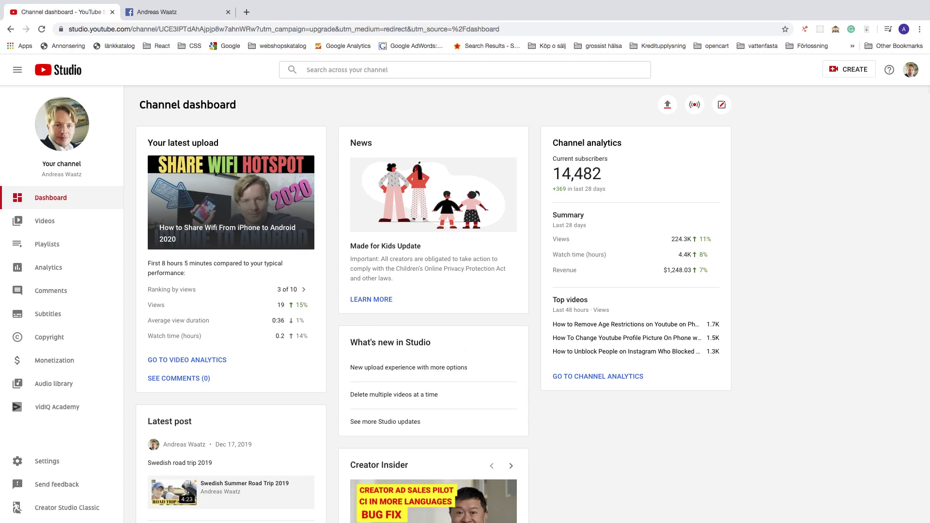
Step: Go to Your channel from the account menu and enter Customize Channel mode
left_click(911, 71)
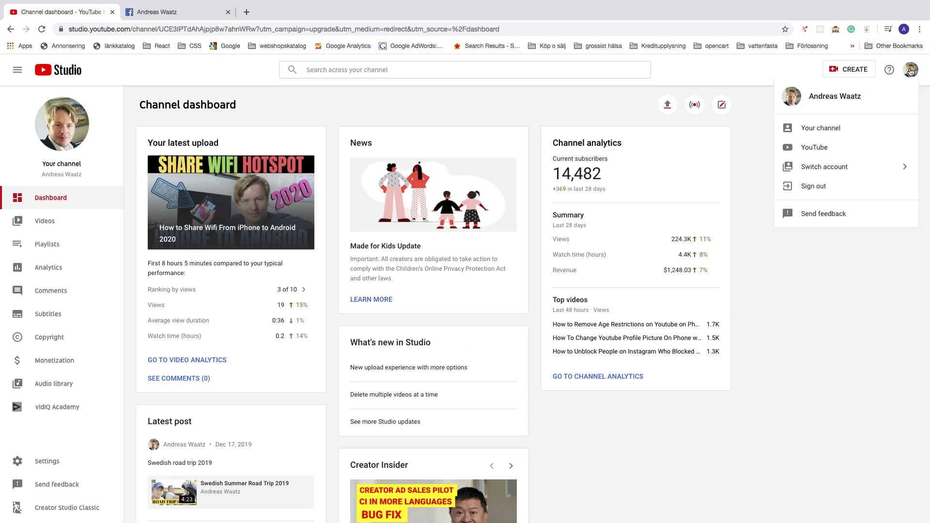
left_click(824, 129)
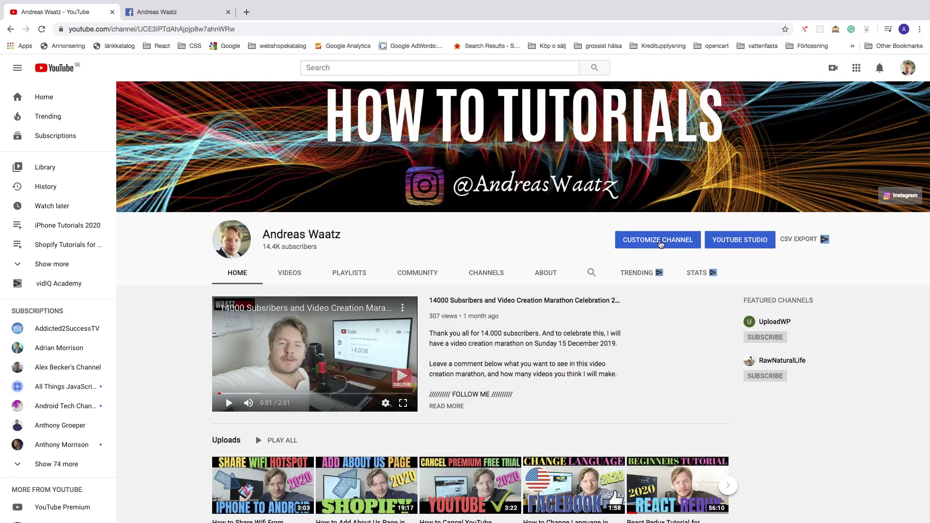
left_click(660, 240)
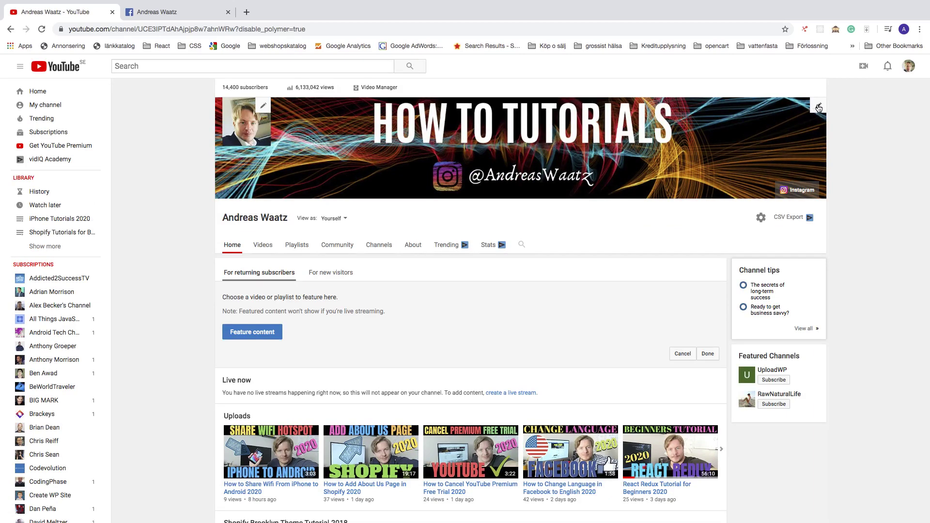
Step: Choose Edit links from the banner's pencil menu to reach the custom links editor
left_click(819, 109)
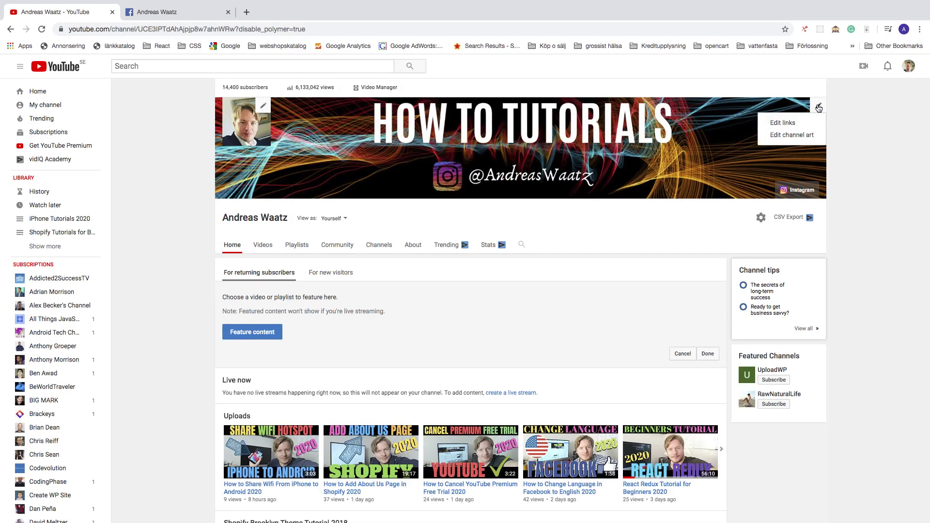
left_click(778, 123)
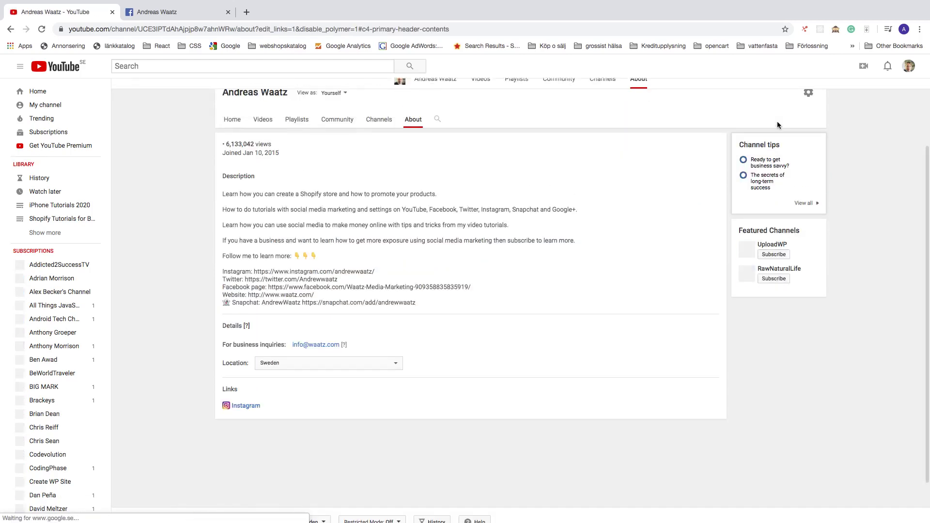
scroll(676, 153, "down", 2)
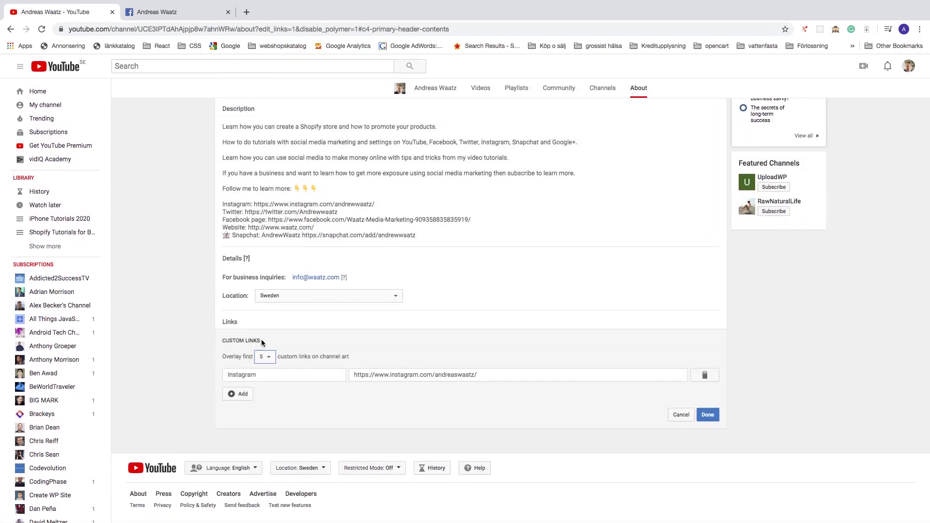
Step: Add a link row titled Facebook, then switch to the Facebook profile tab
left_click(232, 395)
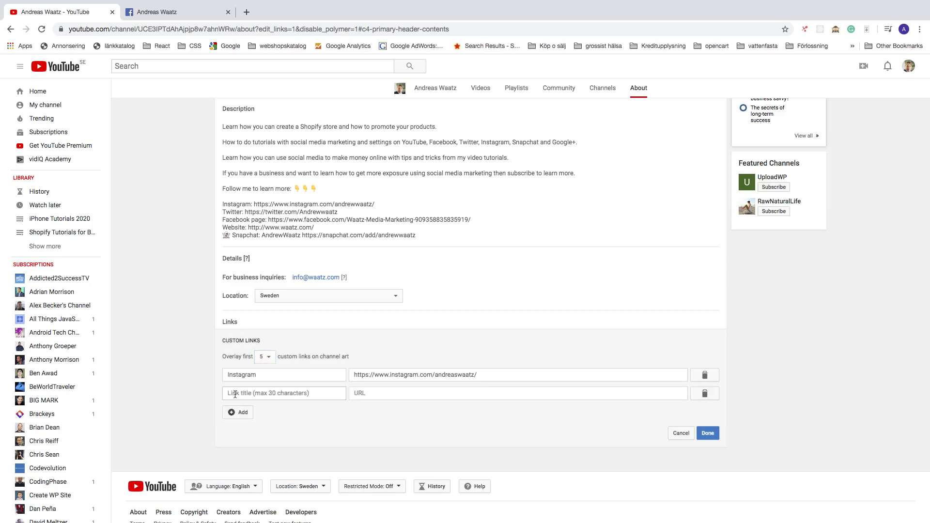
left_click(239, 394)
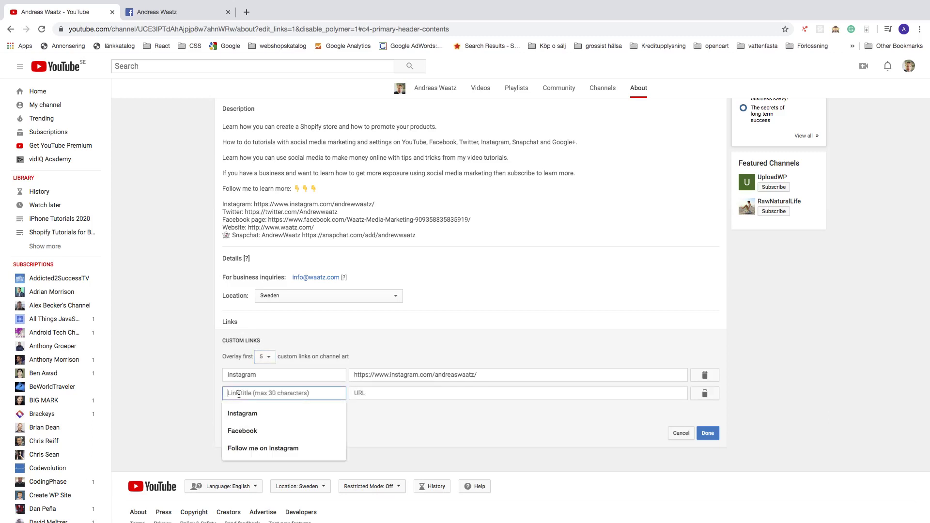
type("Faceb")
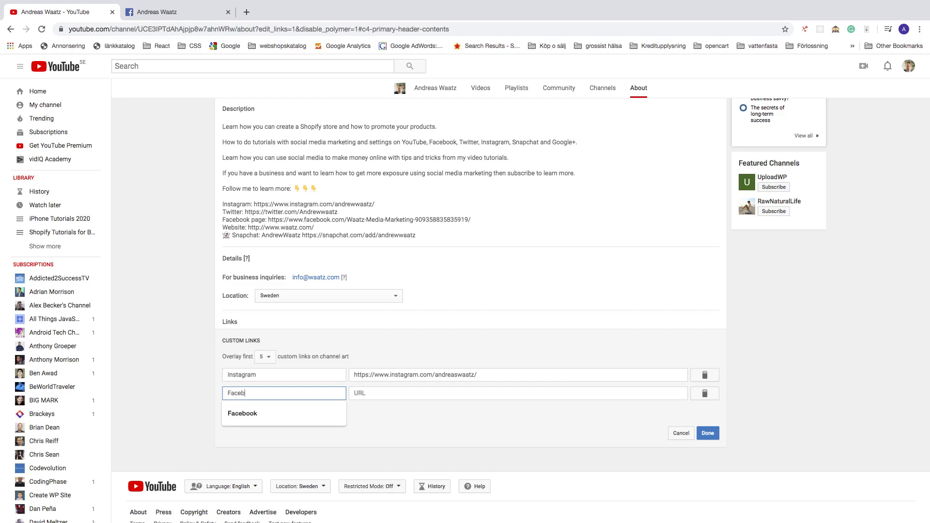
type("ook")
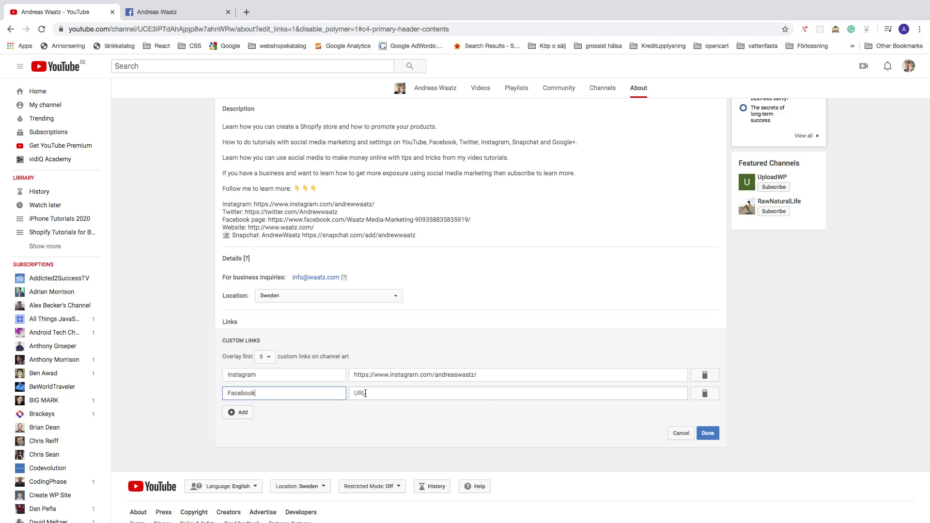
left_click(187, 13)
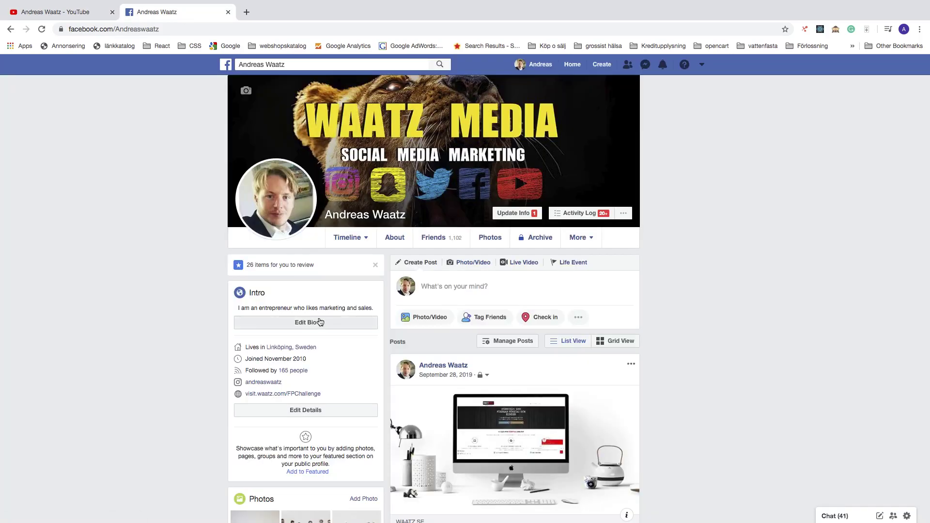
Step: Reload the Facebook profile and copy its web address from the address bar
left_click(531, 70)
mouse_move(432, 177)
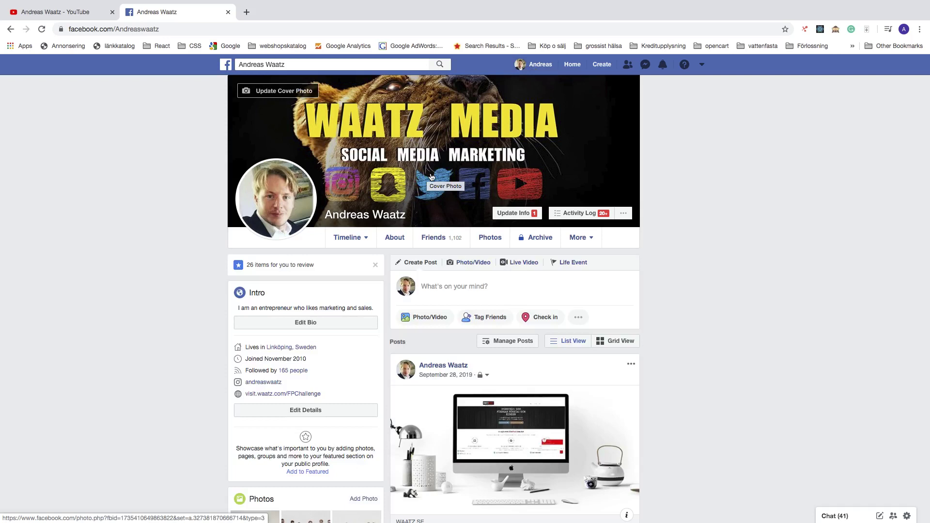
left_click(198, 30)
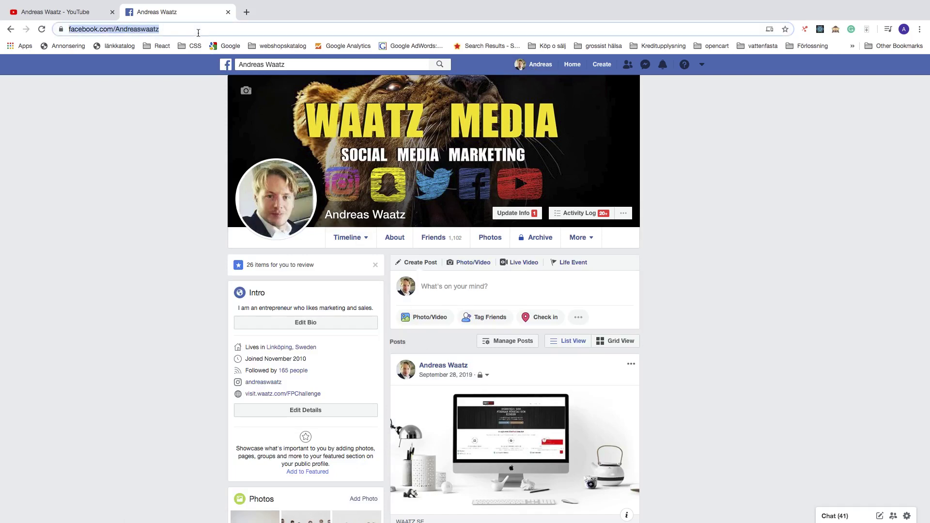
right_click(149, 28)
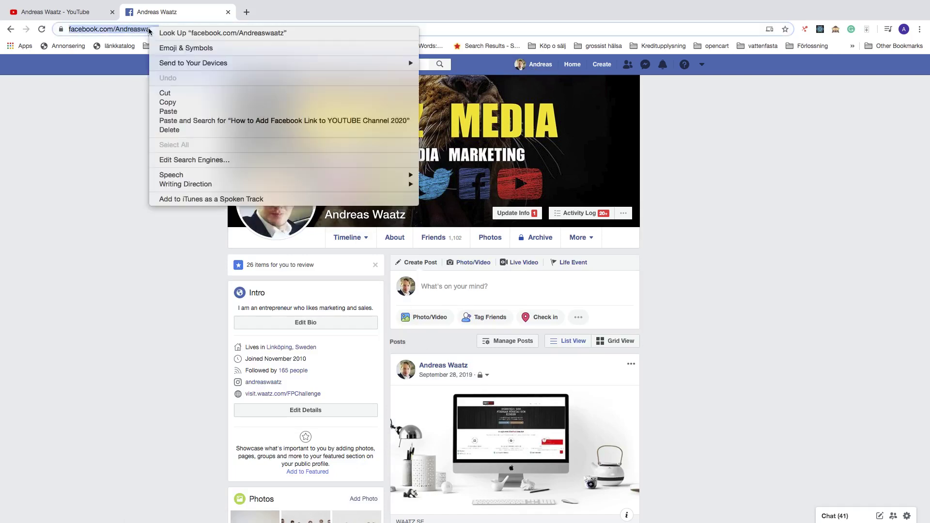
left_click(180, 102)
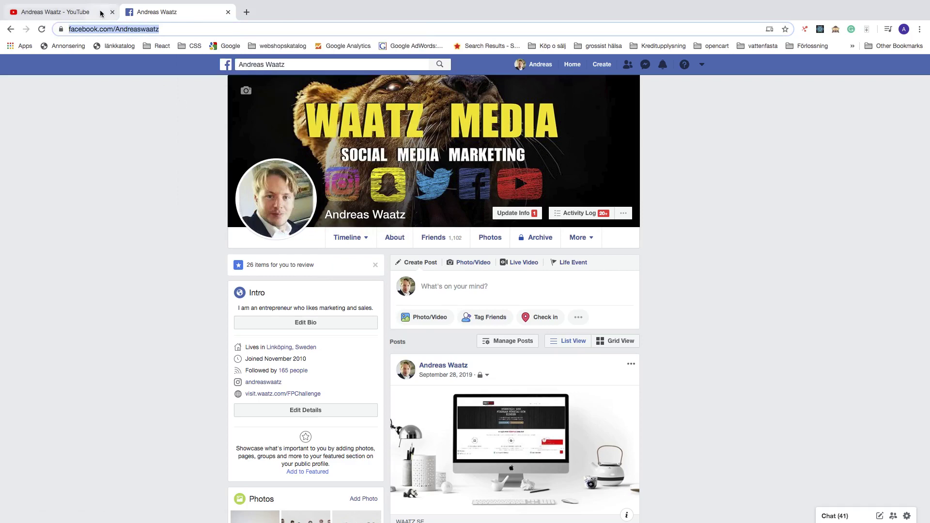
Step: Paste the Facebook profile address into the link's URL field and save with Done
left_click(69, 13)
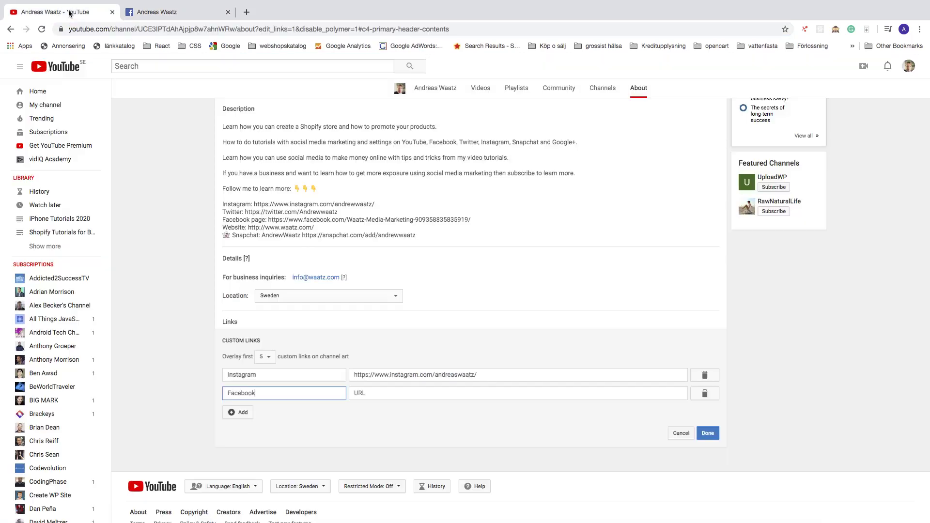
left_click(357, 393)
right_click(357, 393)
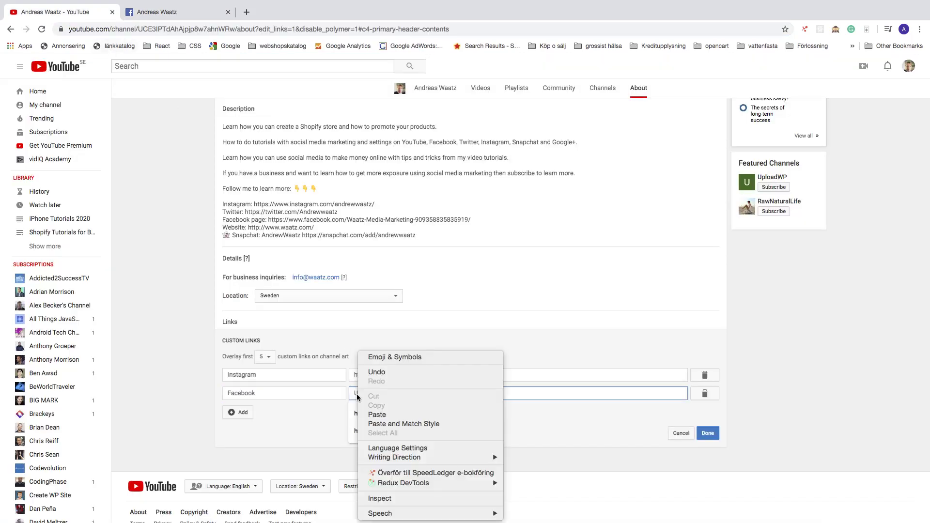
left_click(373, 415)
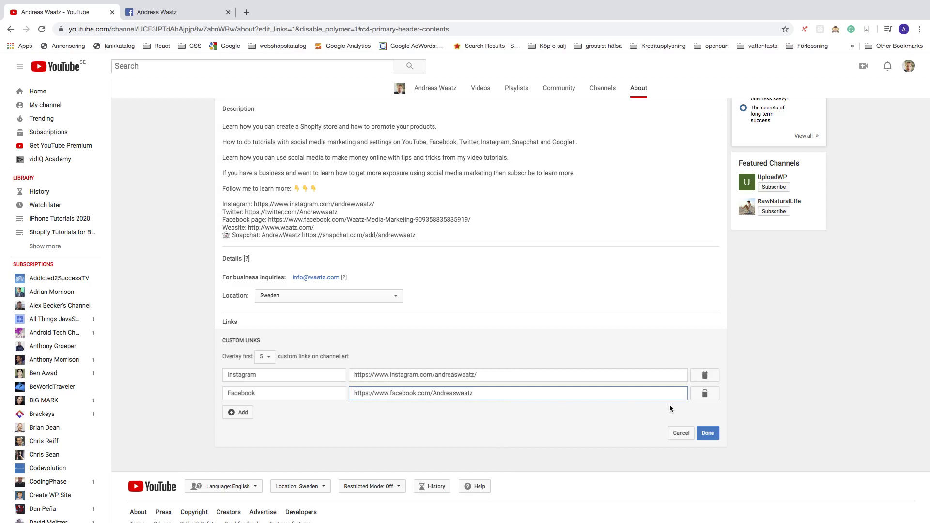
left_click(708, 432)
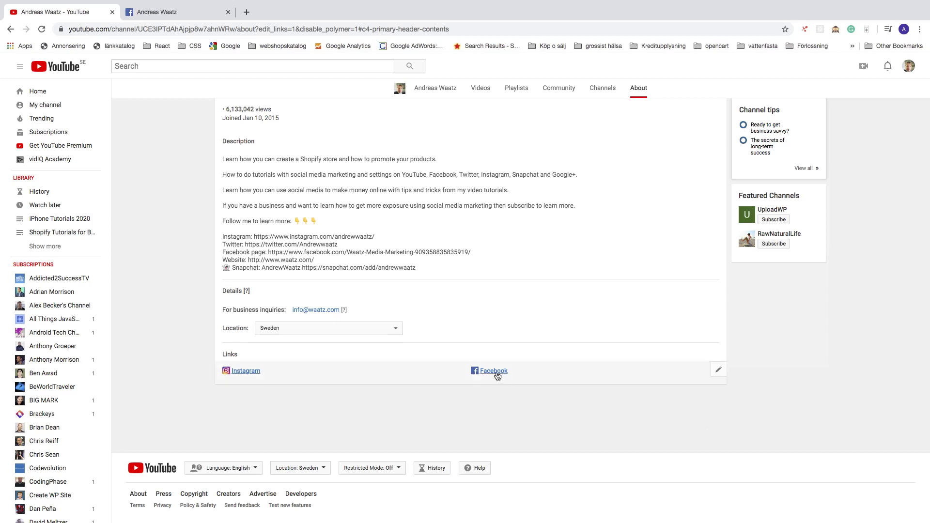
mouse_move(781, 191)
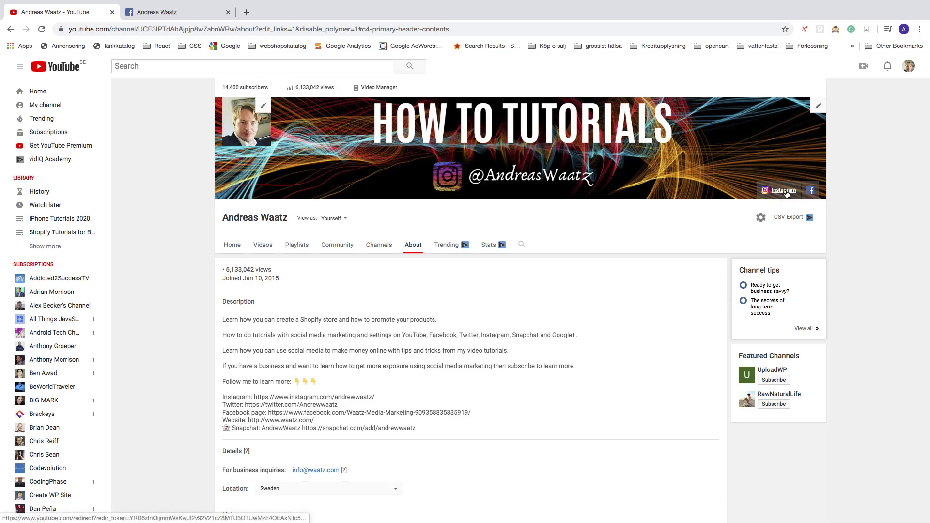
scroll(785, 194, "down", 3)
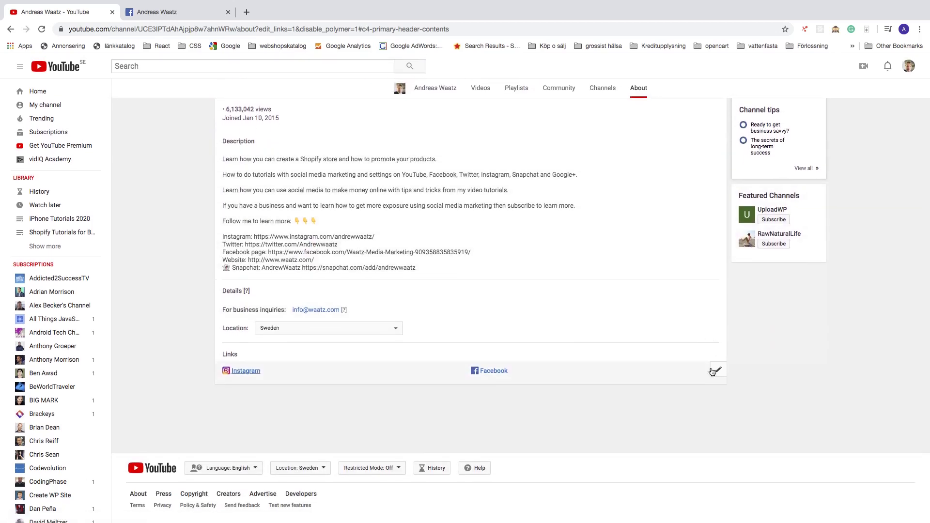
Step: Delete the Instagram row, re-add Instagram with its suggested URL below Facebook, and save
left_click(712, 371)
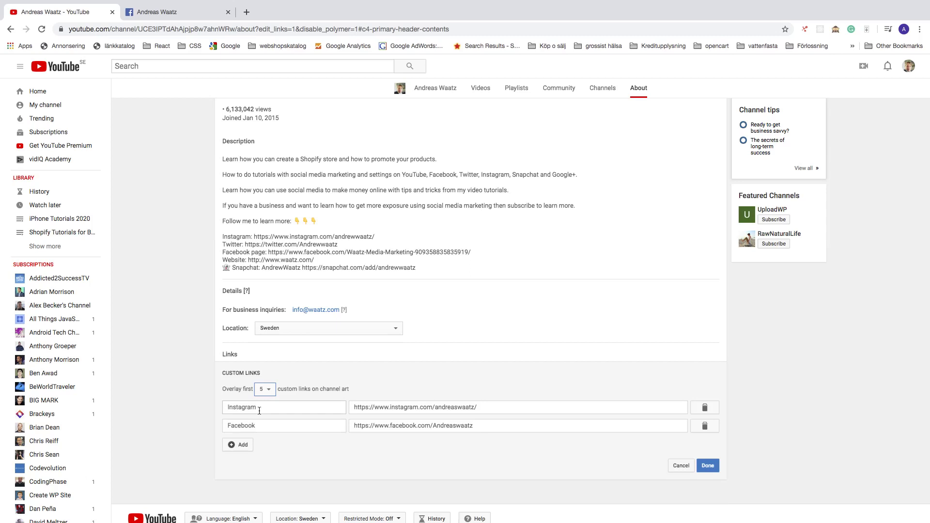
left_click(704, 408)
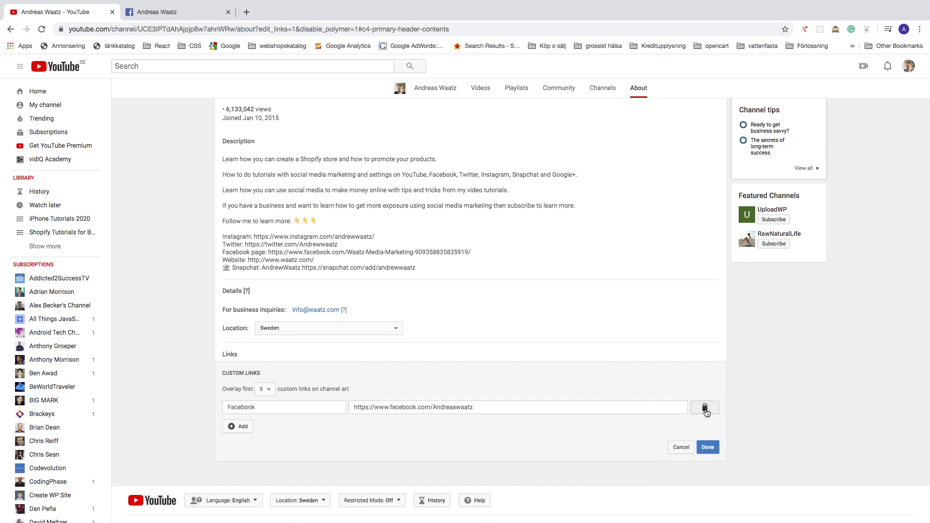
left_click(244, 428)
left_click(247, 463)
type("Instagram")
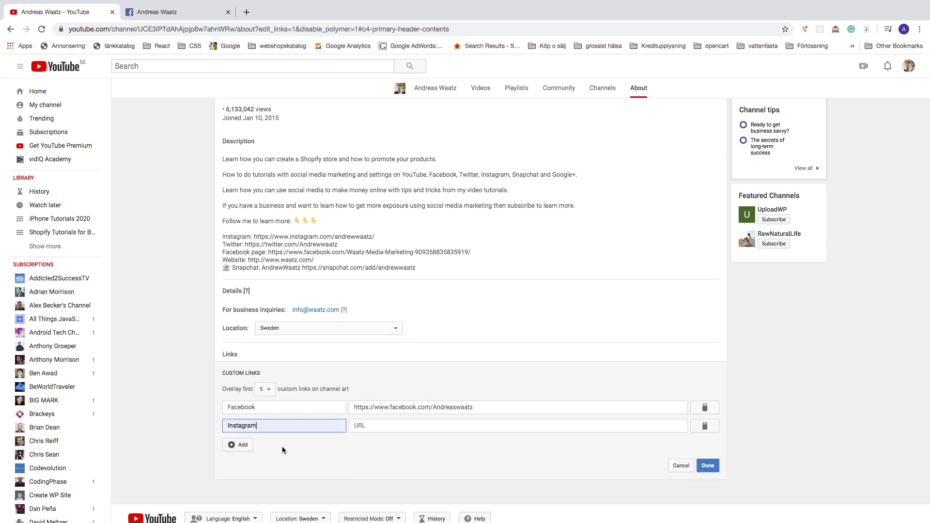
left_click(374, 426)
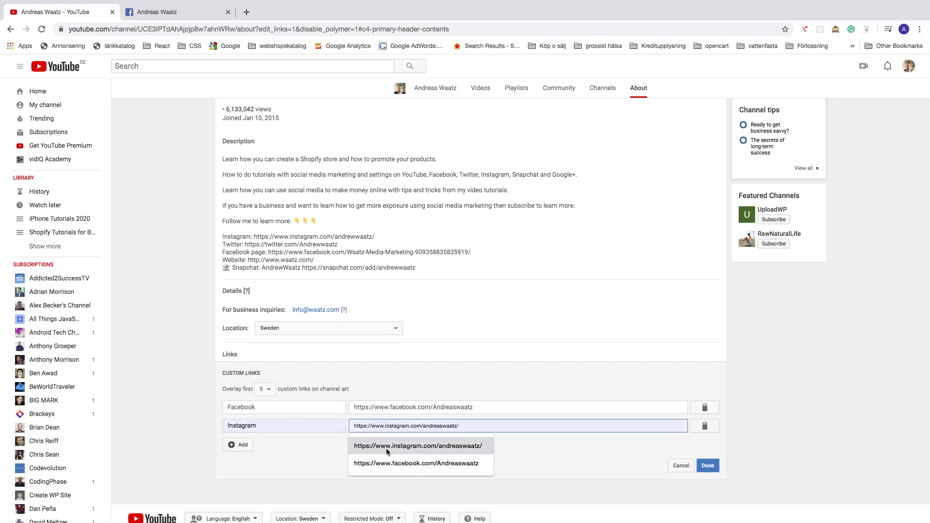
left_click(383, 447)
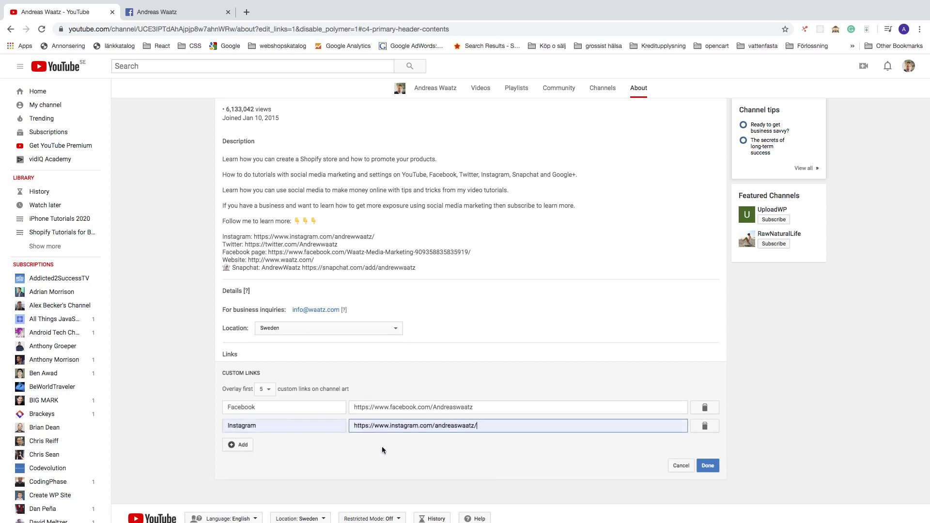
left_click(713, 467)
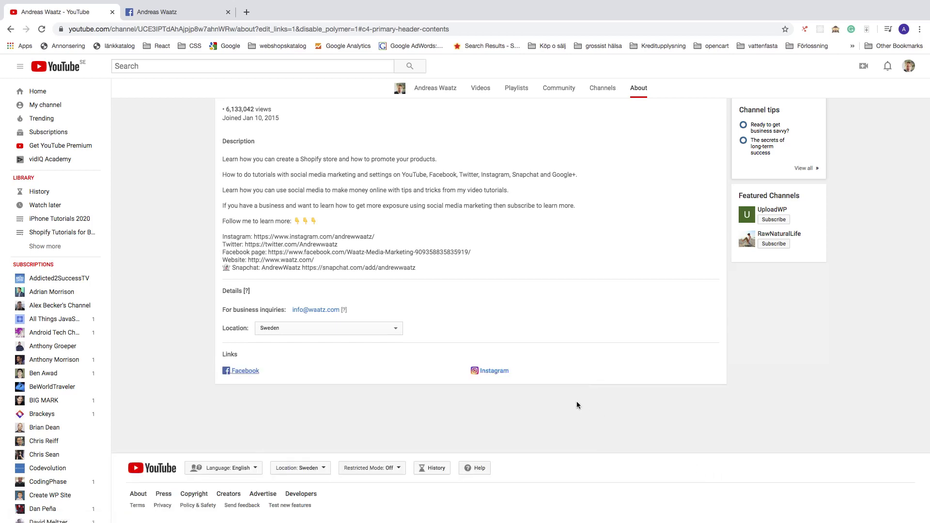
scroll(576, 401, "up", 3)
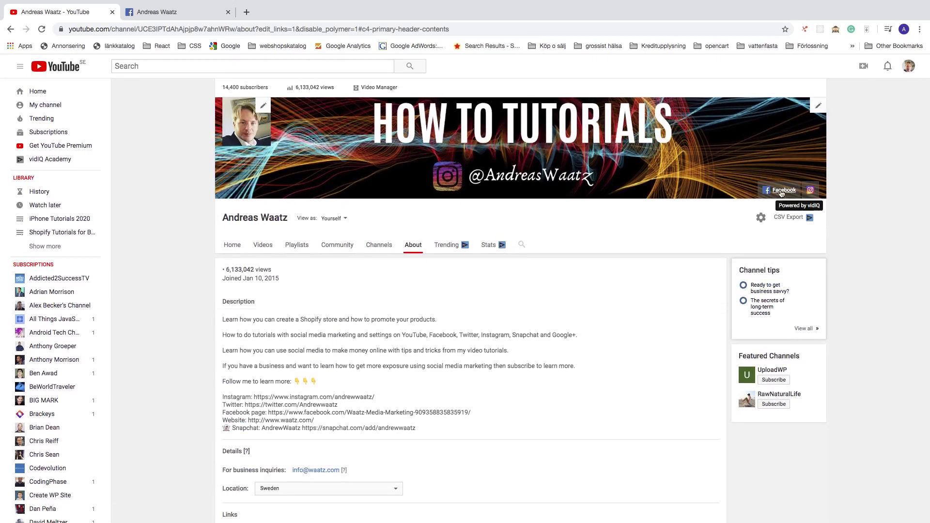
mouse_move(45, 105)
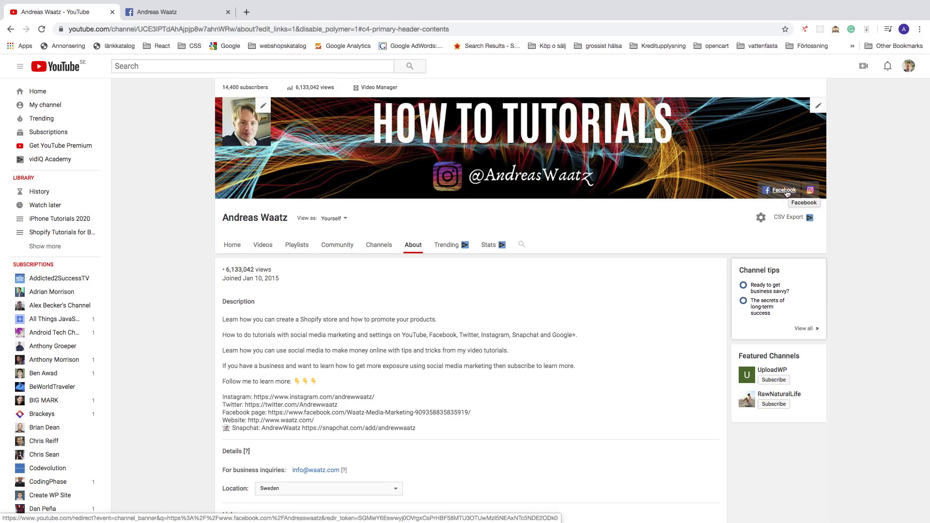
Step: Go to My channel from the sidebar to view the banner with Facebook then Instagram
left_click(51, 110)
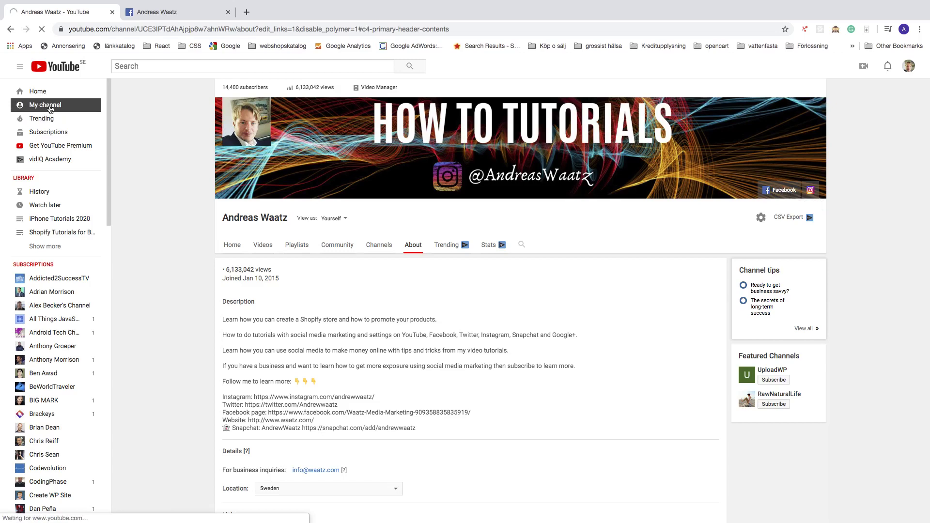